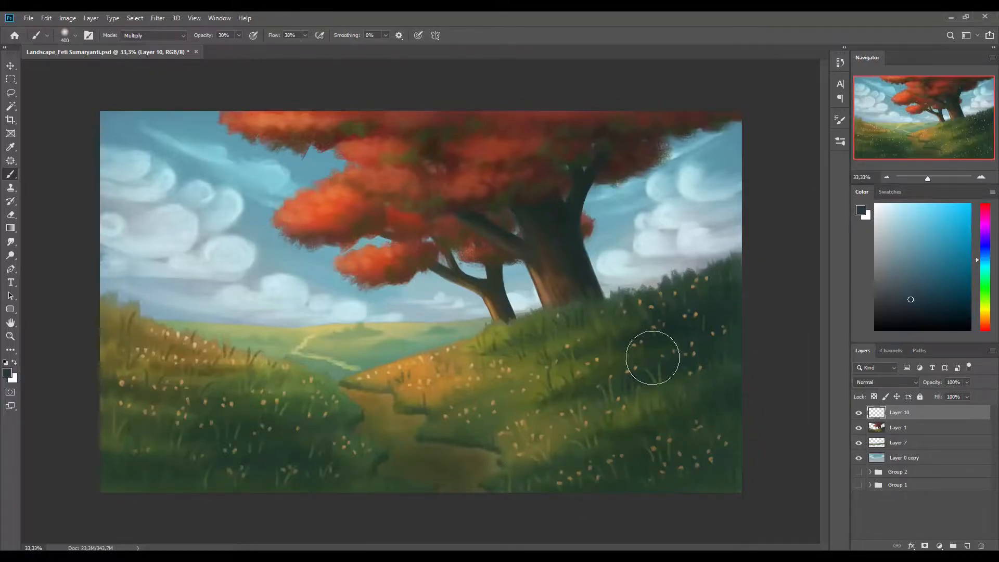
key(bracketright)
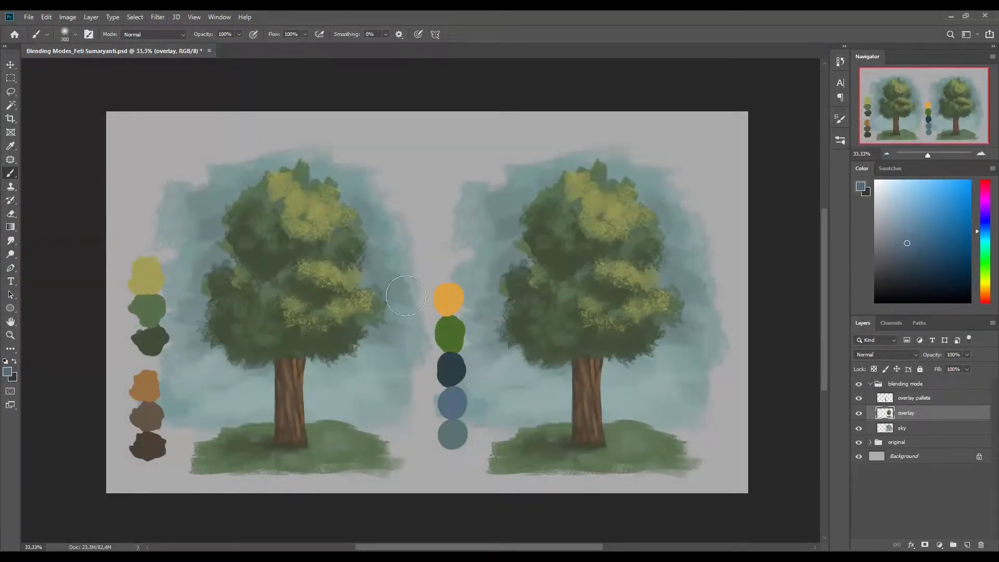
- Set the brush to Overlay mode at 30% opacity, and load the overlay layer's outline as a selection with its edges hidden
click(240, 34)
click(229, 35)
click(174, 33)
click(153, 177)
ctrl+click(884, 413)
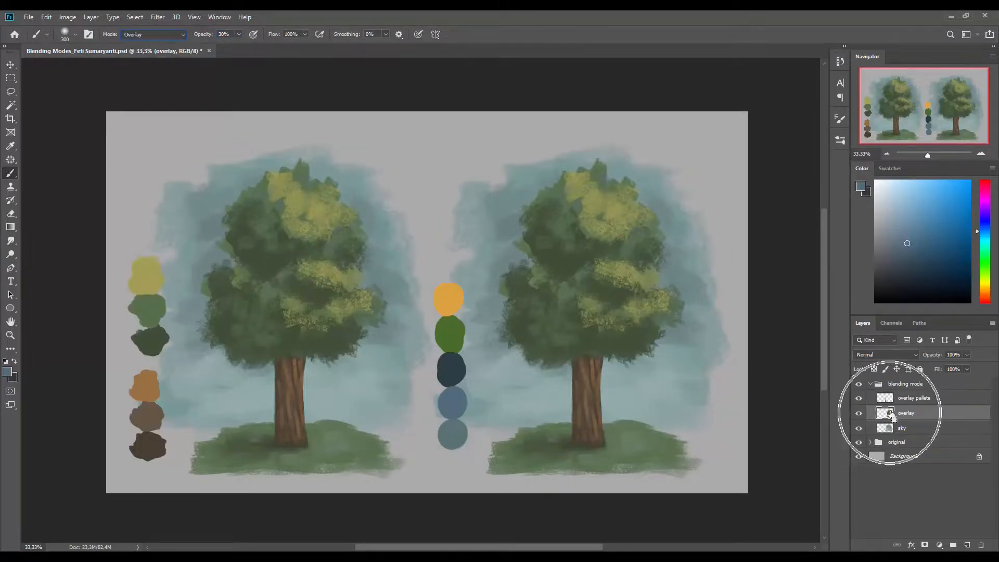
key(ctrl+h)
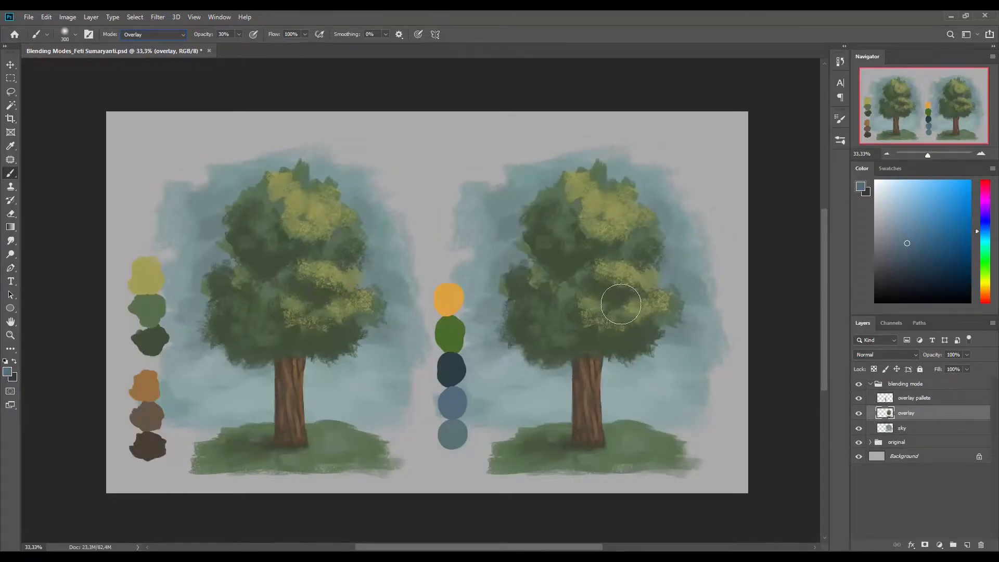
- Shade the left and lower foliage of the second tree with the dark navy palette color
key(bracketright)
key(bracketleft)
alt+click(451, 371)
mouse_move(520, 294)
mouse_down()
mouse_move(512, 340)
mouse_move(513, 326)
mouse_move(541, 359)
mouse_move(572, 357)
mouse_move(583, 329)
mouse_move(656, 338)
mouse_move(557, 282)
mouse_move(546, 255)
mouse_move(592, 251)
mouse_move(575, 235)
mouse_move(608, 250)
mouse_move(549, 206)
mouse_move(620, 224)
mouse_move(653, 251)
mouse_move(640, 263)
mouse_move(658, 323)
mouse_move(618, 297)
mouse_move(552, 312)
mouse_move(517, 276)
mouse_move(525, 329)
mouse_move(552, 341)
mouse_move(543, 310)
mouse_move(543, 348)
mouse_move(557, 358)
mouse_move(643, 340)
mouse_move(606, 339)
mouse_move(578, 304)
mouse_move(526, 322)
mouse_move(549, 264)
mouse_move(560, 265)
mouse_move(529, 237)
mouse_move(592, 277)
mouse_move(560, 312)
mouse_move(561, 293)
mouse_move(579, 306)
mouse_up()
- Darken the left side of the second tree's trunk in navy, using the brush at size 200 for the upper part
key(])
key([)
key([)
mouse_move(577, 354)
mouse_down()
mouse_move(587, 373)
mouse_move(589, 363)
mouse_move(559, 407)
mouse_move(568, 381)
mouse_move(574, 423)
mouse_move(582, 406)
mouse_move(567, 431)
mouse_up()
key([)
drag(581, 363, 571, 393)
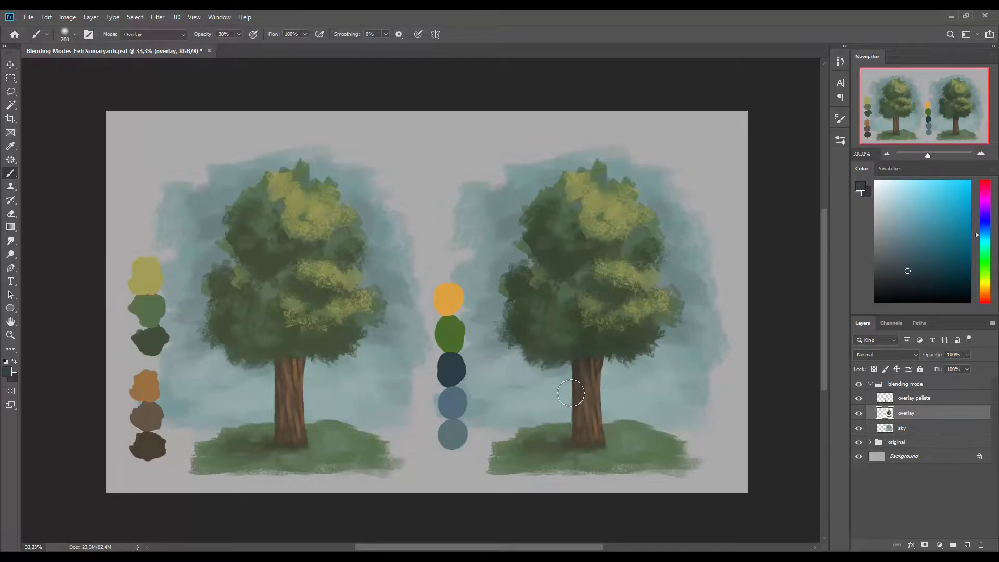
- Enlarge the brush to 300 and deepen the navy shadows on the grass beside the trunk and on the foliage's shaded side
key(])
key(])
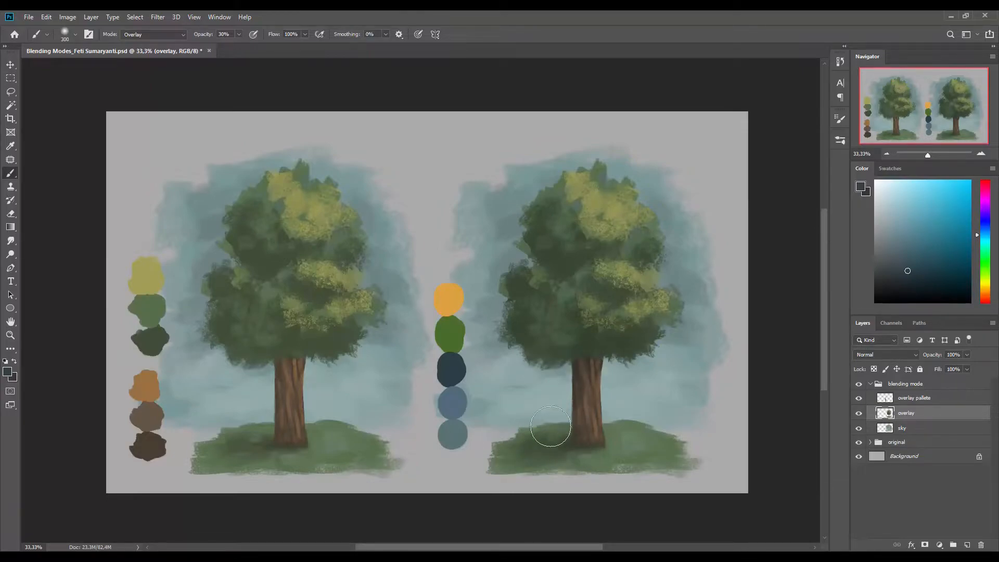
mouse_move(595, 338)
mouse_down()
mouse_move(594, 361)
mouse_move(580, 366)
mouse_move(588, 317)
mouse_move(586, 332)
mouse_move(635, 341)
mouse_move(558, 352)
mouse_move(525, 330)
mouse_move(519, 301)
mouse_move(545, 276)
mouse_up()
- Glaze the second tree's mid-tone foliage and the grass below it with the saturated green palette color
alt+click(454, 338)
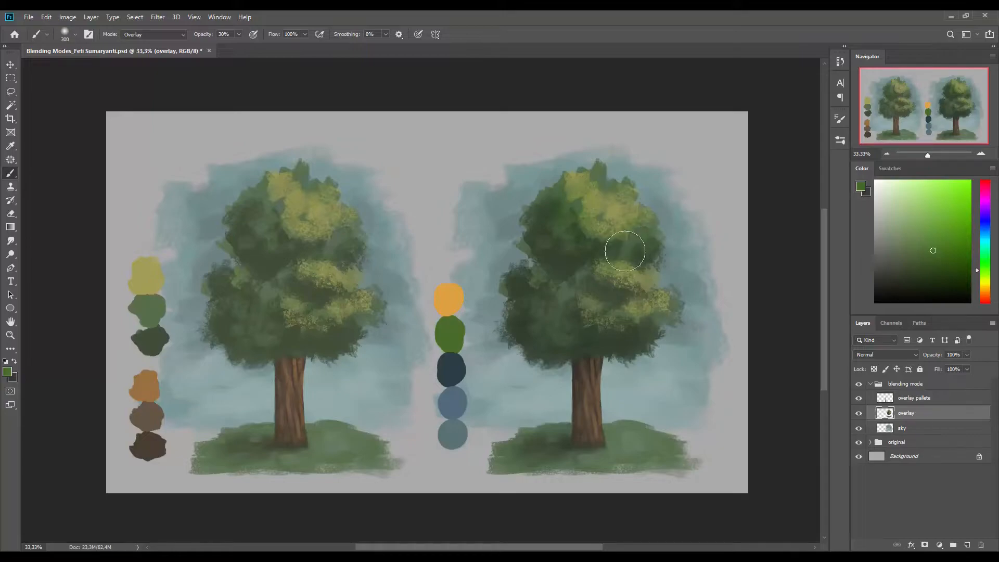
mouse_move(569, 296)
mouse_down()
mouse_move(586, 272)
mouse_move(575, 284)
mouse_move(538, 278)
mouse_move(534, 259)
mouse_move(521, 278)
mouse_move(559, 335)
mouse_move(576, 304)
mouse_move(569, 287)
mouse_move(663, 315)
mouse_move(623, 311)
mouse_move(642, 234)
mouse_move(597, 174)
mouse_move(598, 196)
mouse_move(562, 207)
mouse_move(664, 266)
mouse_move(654, 249)
mouse_move(590, 424)
mouse_move(553, 464)
mouse_move(552, 442)
mouse_move(529, 451)
mouse_move(610, 468)
mouse_up()
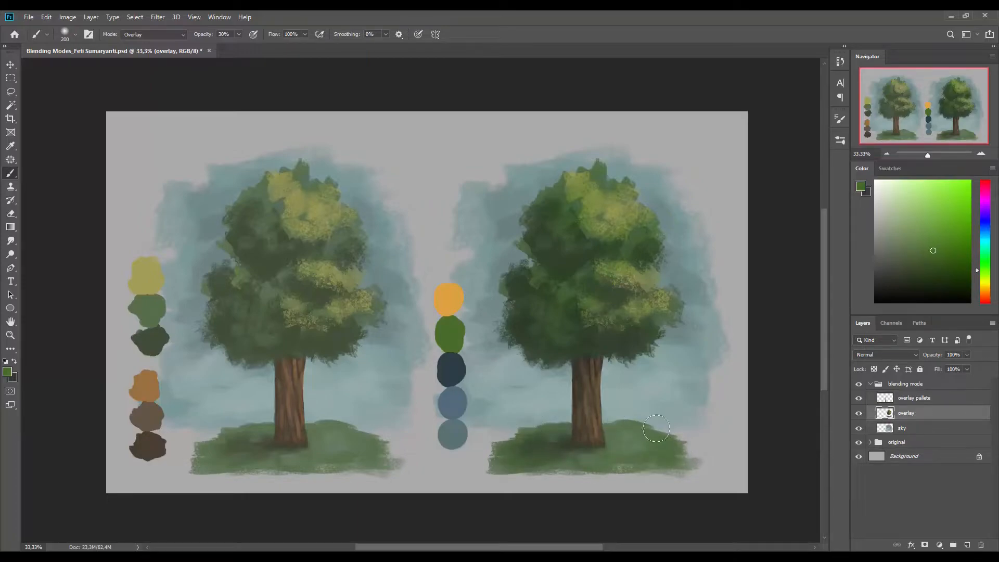
- Warm the lit foliage clusters of the second tree with the orange palette color, using a larger brush for the crown highlight
alt+click(448, 299)
mouse_move(600, 222)
mouse_down()
mouse_move(603, 207)
mouse_move(607, 216)
mouse_move(583, 193)
mouse_move(626, 207)
mouse_move(620, 229)
mouse_up()
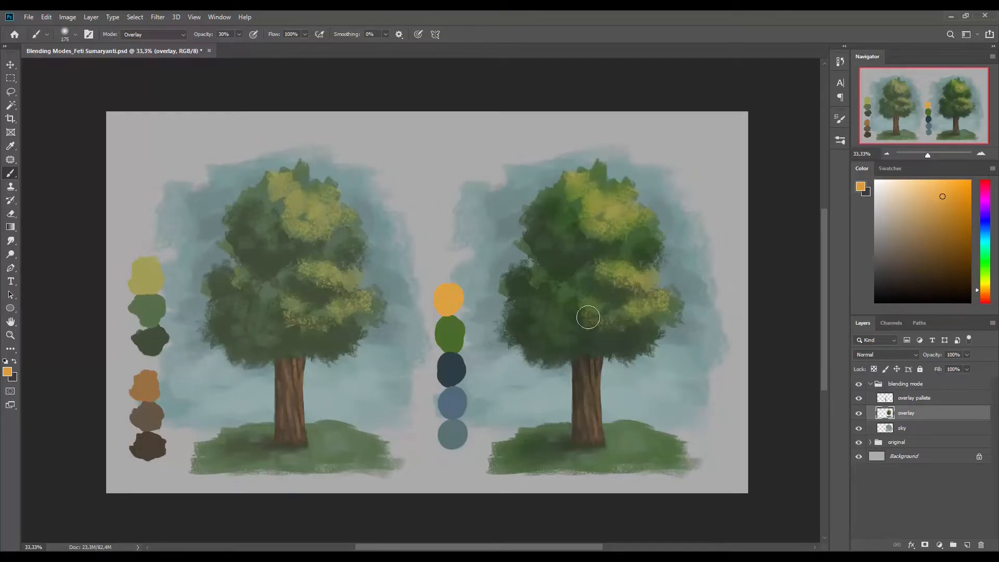
drag(649, 282, 642, 290)
key(])
key(])
key(])
key(])
mouse_move(600, 205)
mouse_down()
mouse_move(626, 225)
mouse_move(594, 220)
mouse_move(629, 242)
mouse_move(611, 244)
mouse_move(581, 209)
mouse_move(625, 263)
mouse_up()
- Shrink the brush to 200 and add orange light to the second tree's trunk and the grass on its right
key([)
key([)
key([)
key([)
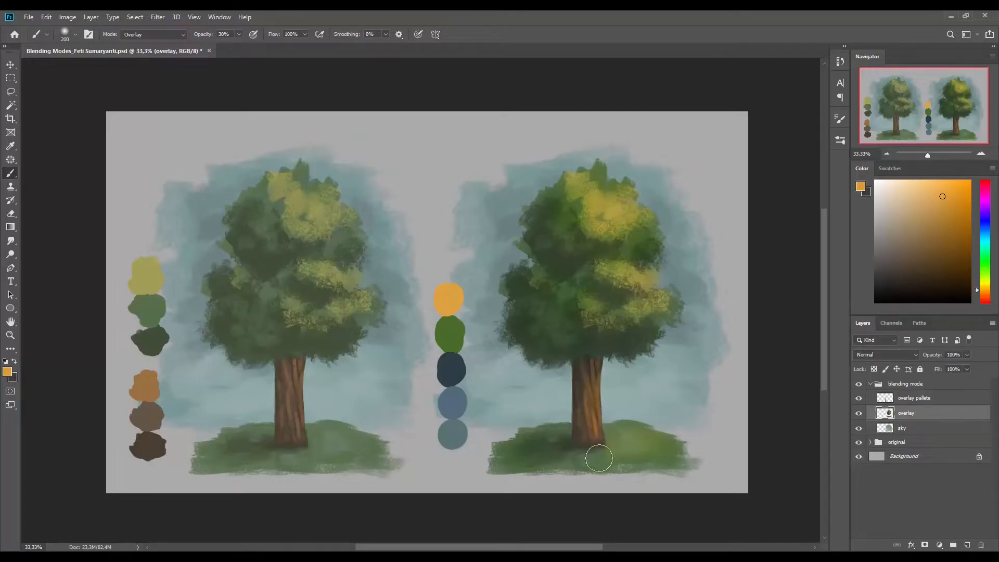
drag(649, 427, 640, 432)
- Deepen the shadows on the second tree's lower left foliage with the dark navy palette color, adjusting the brush size
alt+click(457, 370)
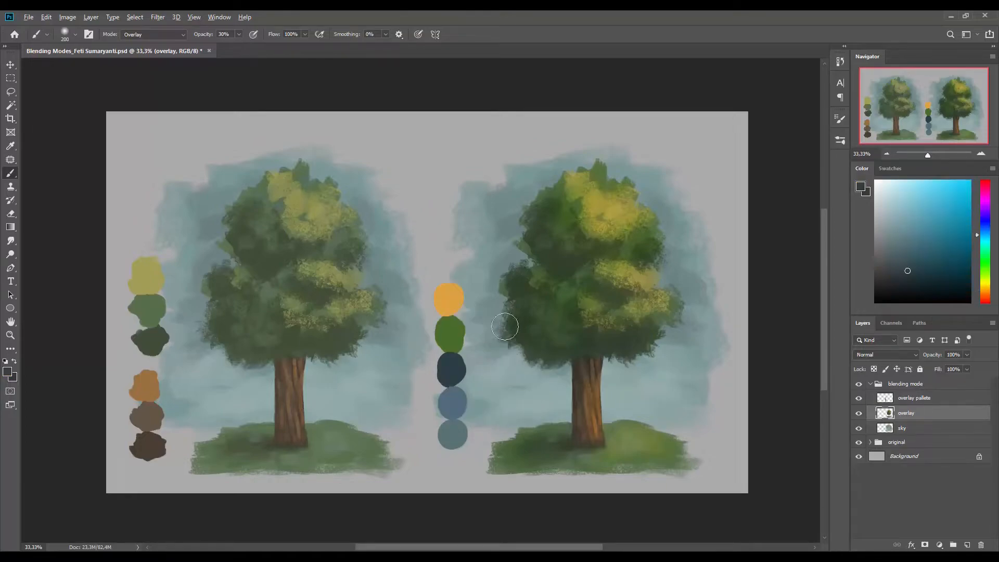
key(bracketright)
key(bracketleft)
key(bracketleft)
key(bracketleft)
key(bracketleft)
- Enrich the second tree's middle and lower right foliage with the green palette color, varying the brush size
alt+click(454, 331)
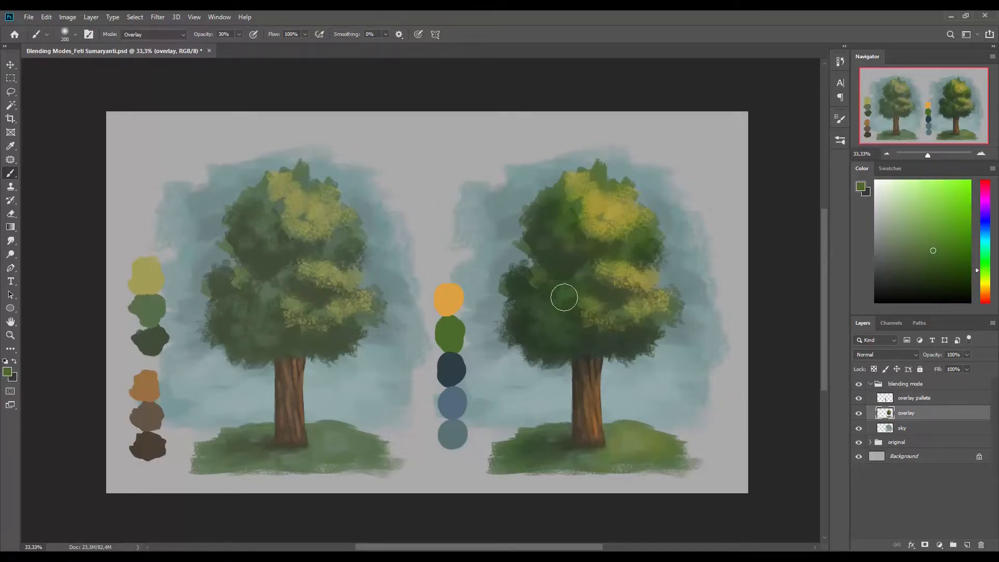
drag(672, 316, 660, 317)
key(bracketright)
key(bracketright)
key(bracketleft)
key(bracketleft)
key(v)
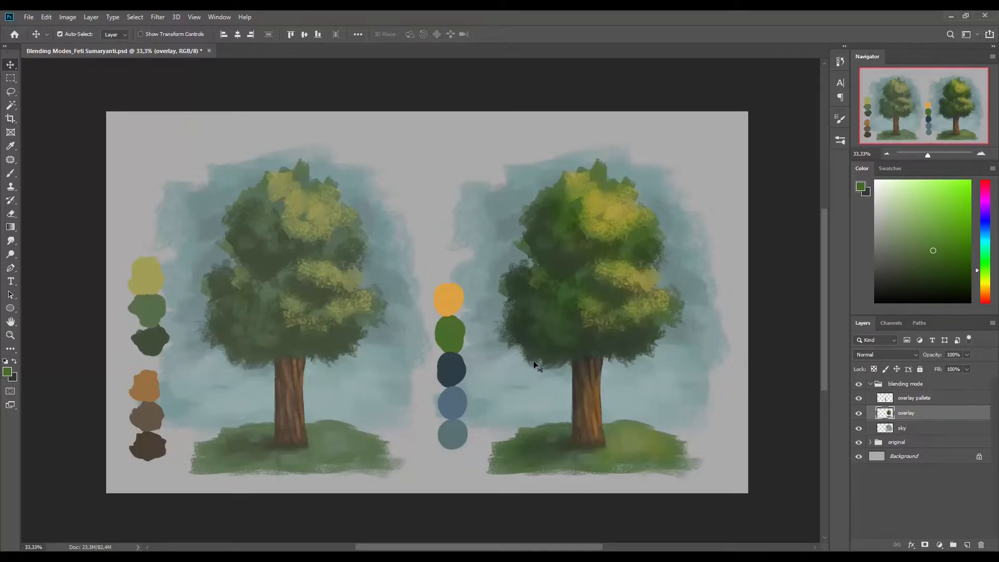
- Brush dark navy shadow under the second tree's foliage and onto the top of its trunk
key(b)
alt+click(452, 370)
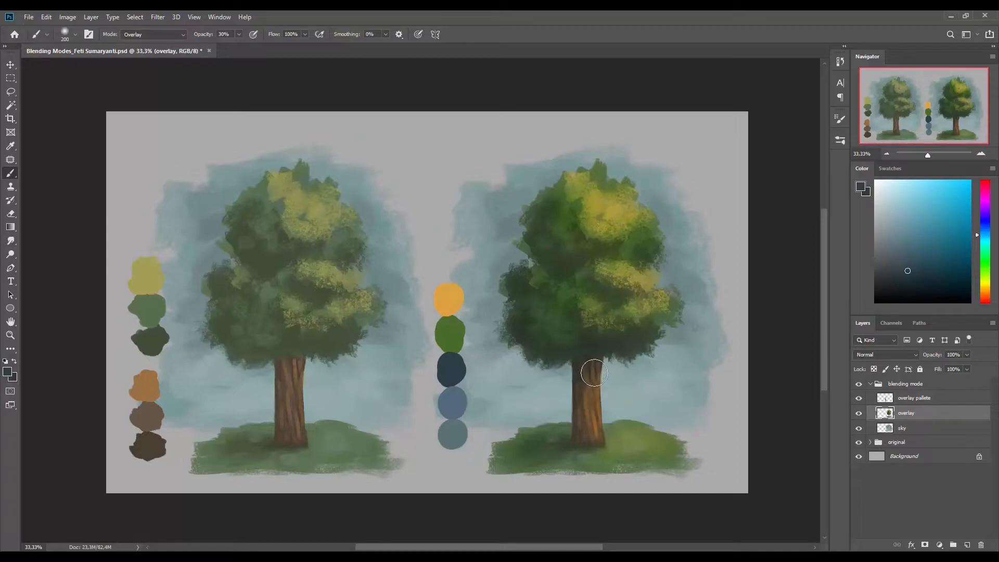
key(v)
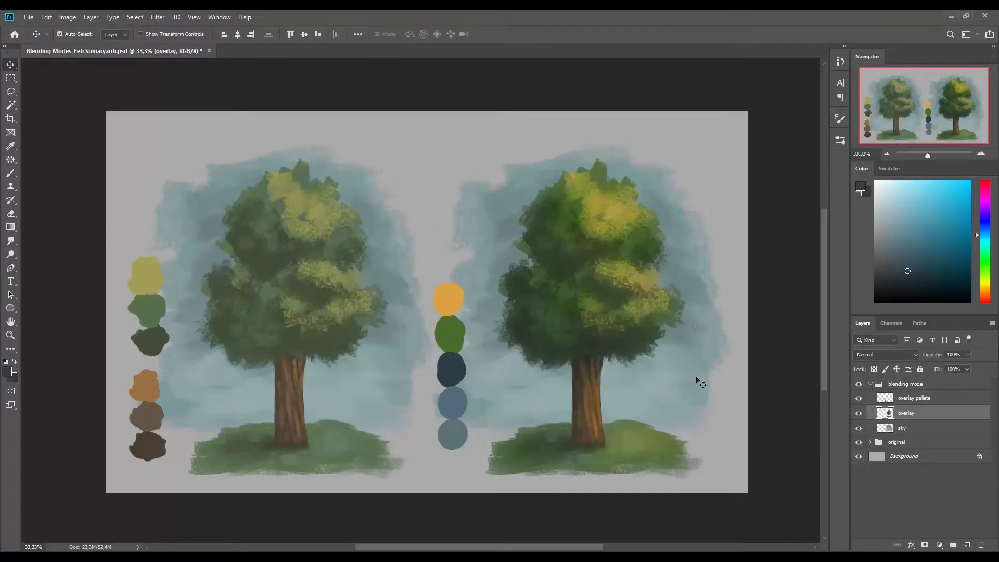
- On the sky layer, paint the slate blue palette color around the second tree's upper foliage with a size 500 brush
click(916, 428)
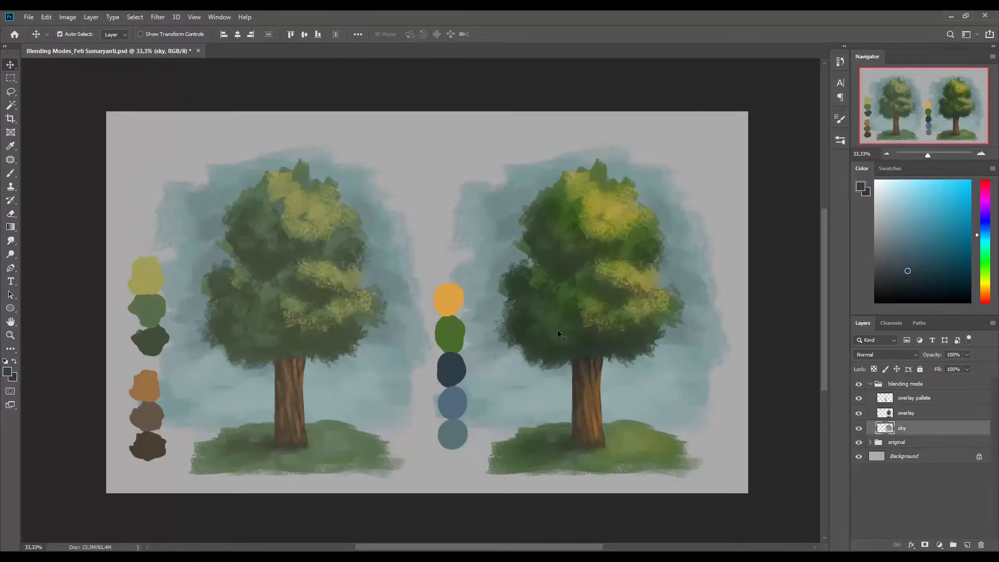
key(b)
key(bracketright)
key(bracketright)
key(bracketright)
key(bracketright)
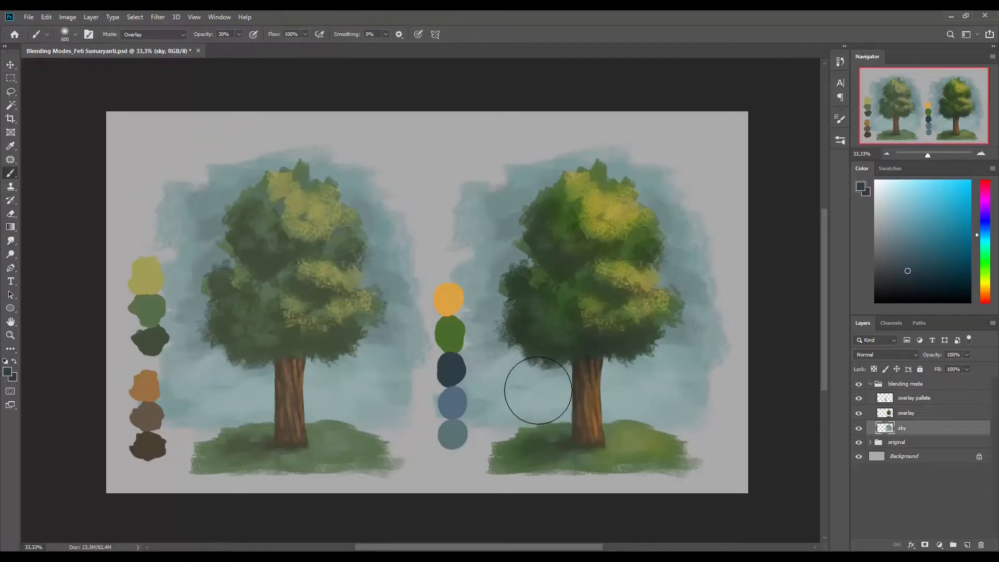
alt+click(457, 395)
mouse_move(524, 235)
mouse_down()
mouse_move(503, 223)
mouse_move(554, 193)
mouse_move(518, 209)
mouse_move(524, 300)
mouse_move(514, 325)
mouse_move(514, 263)
mouse_move(578, 196)
mouse_move(567, 188)
mouse_move(631, 198)
mouse_move(692, 286)
mouse_move(677, 306)
mouse_move(679, 349)
mouse_up()
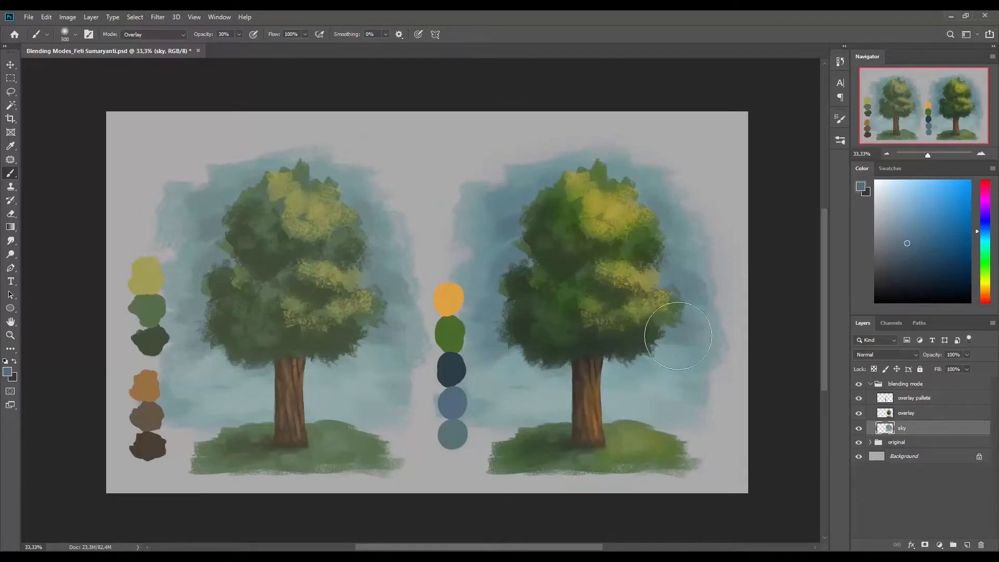
- Brush the teal palette color over the lower sky behind the second tree's trunk
alt+click(453, 432)
mouse_move(525, 395)
mouse_down()
mouse_move(645, 374)
mouse_move(679, 402)
mouse_move(626, 355)
mouse_move(629, 343)
mouse_move(690, 345)
mouse_move(550, 345)
mouse_move(509, 356)
mouse_move(487, 383)
mouse_move(496, 395)
mouse_move(567, 402)
mouse_move(556, 401)
mouse_move(682, 378)
mouse_move(667, 343)
mouse_move(667, 235)
mouse_move(618, 198)
mouse_move(497, 233)
mouse_move(487, 272)
mouse_move(499, 271)
mouse_move(514, 329)
mouse_move(504, 375)
mouse_move(483, 399)
mouse_move(517, 386)
mouse_move(504, 397)
mouse_move(615, 408)
mouse_move(644, 401)
mouse_move(668, 368)
mouse_up()
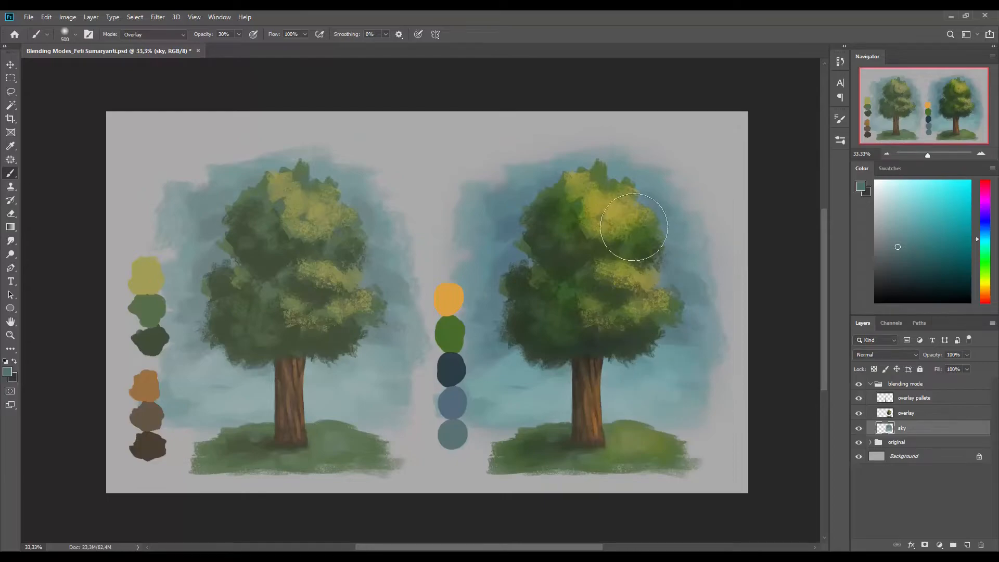
- Deepen the sky around the second tree's foliage edges with more of the slate blue palette color
alt+click(452, 433)
mouse_move(509, 300)
mouse_down()
mouse_move(493, 322)
mouse_move(493, 289)
mouse_move(518, 261)
mouse_up()
mouse_move(670, 277)
mouse_down()
mouse_move(672, 299)
mouse_move(656, 347)
mouse_move(628, 357)
mouse_move(563, 355)
mouse_up()
mouse_move(644, 249)
mouse_down()
mouse_move(600, 201)
mouse_move(552, 190)
mouse_up()
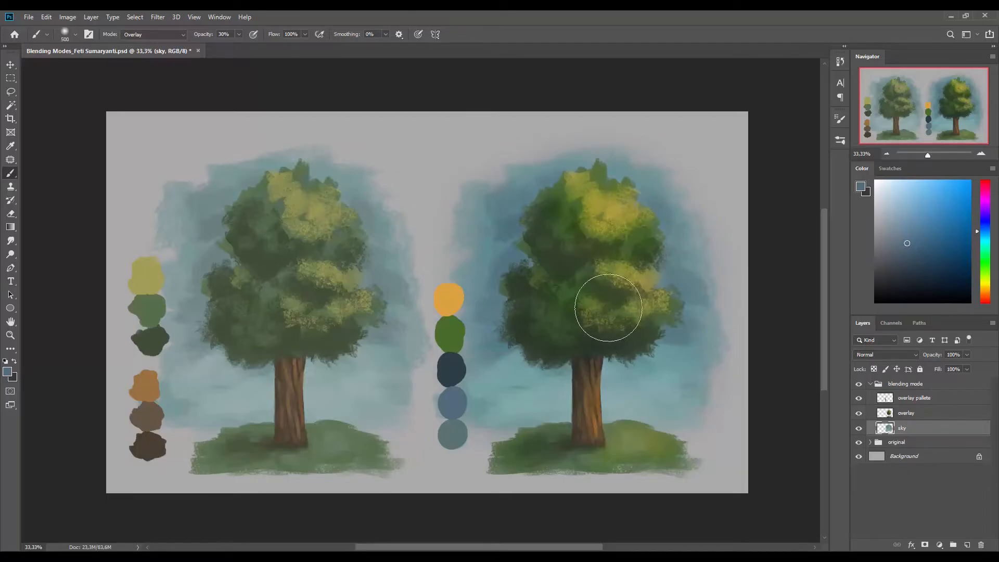
key(v)
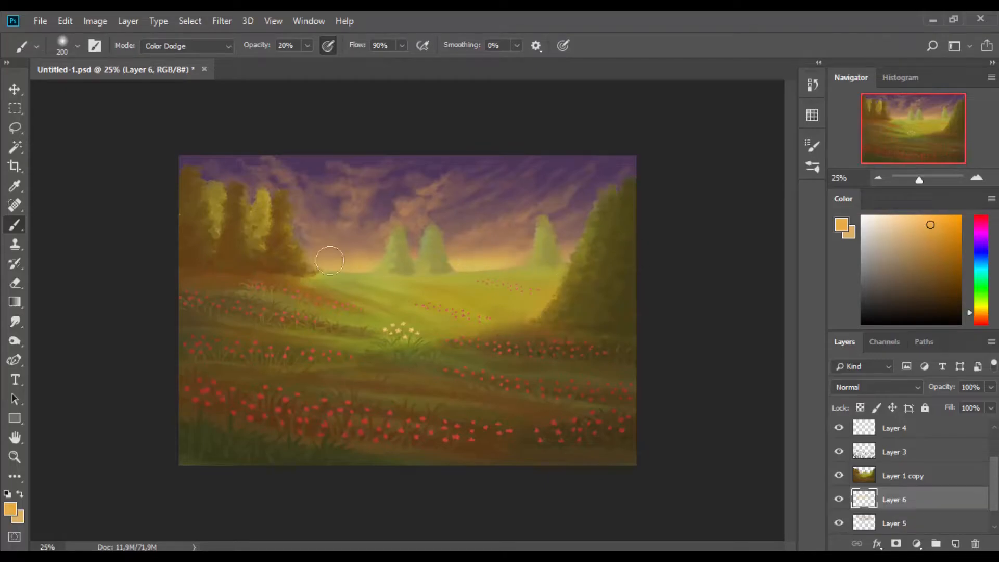
- In the meadow painting, brush an orange Color Dodge glow along the horizon on Layer 6
drag(503, 256, 435, 258)
drag(310, 267, 532, 253)
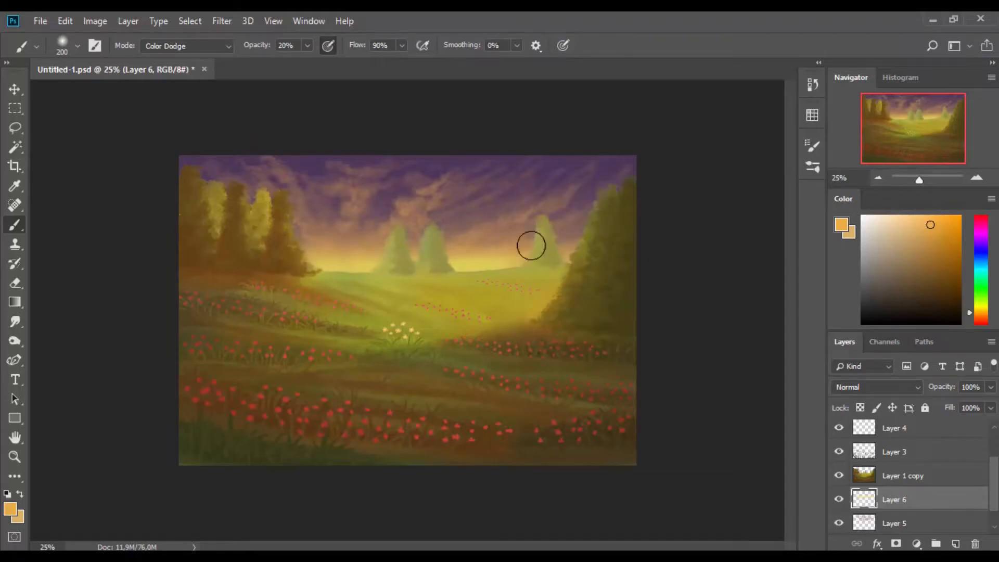
drag(590, 286, 534, 267)
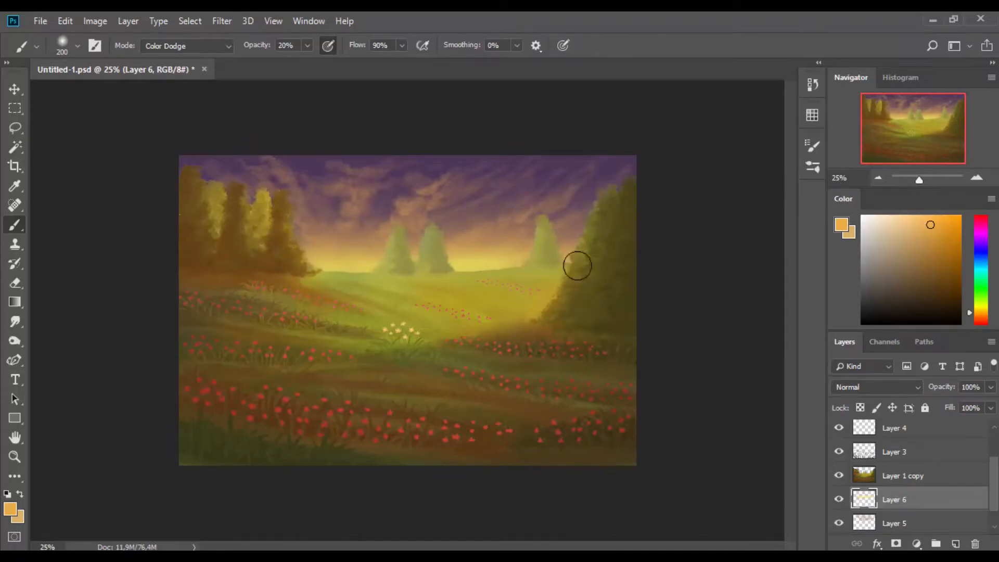
- Reduce the brush to size 40, sample the pale yellow at the horizon, and paint a bright glow beside the left trees
drag(934, 235, 931, 225)
click(927, 217)
key(bracketleft)
key(bracketleft)
key(bracketleft)
key(bracketleft)
key(bracketleft)
key(bracketleft)
key(bracketleft)
key(bracketleft)
key(bracketleft)
key(bracketleft)
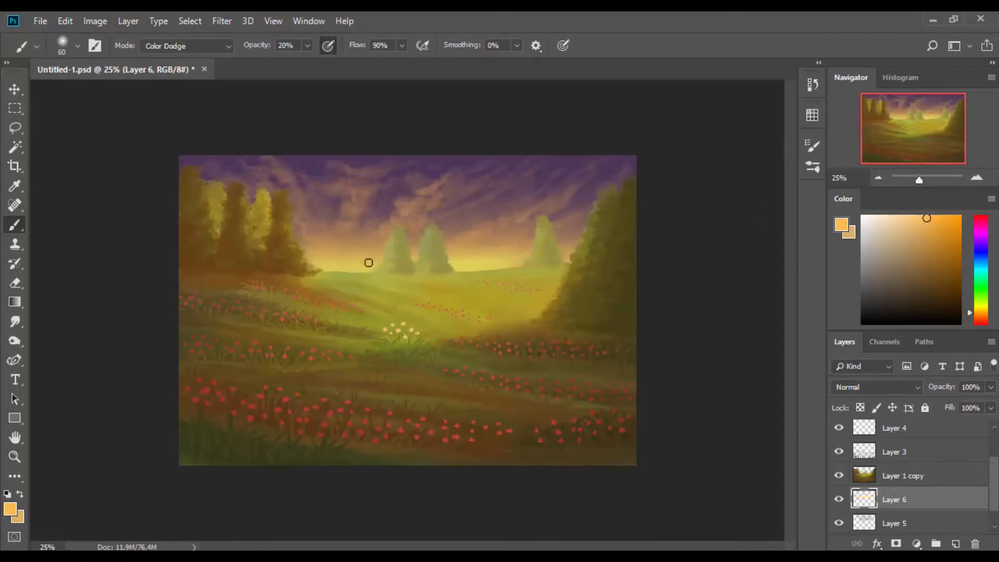
key(bracketleft)
alt+click(359, 265)
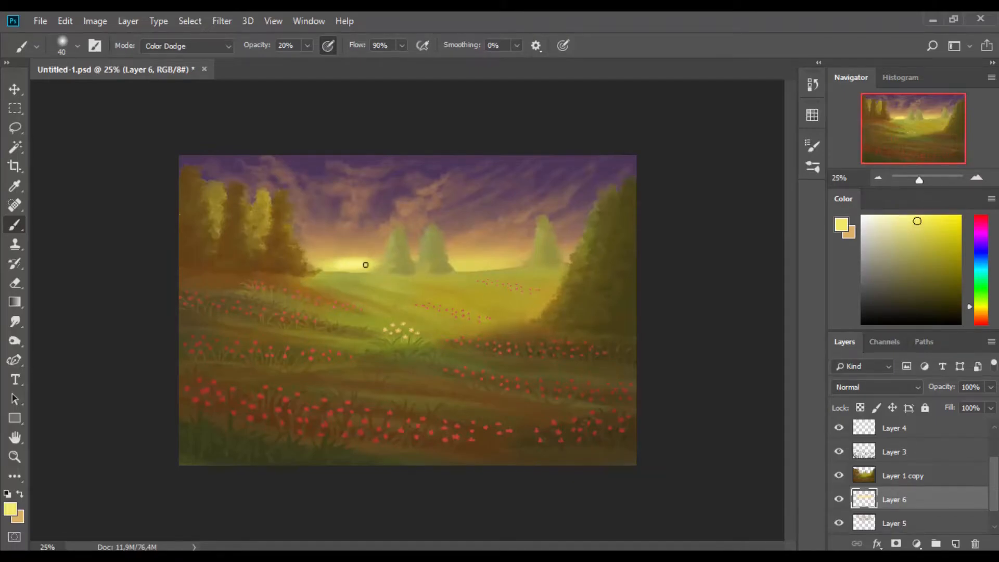
mouse_move(336, 263)
mouse_down()
mouse_move(315, 262)
mouse_move(390, 266)
mouse_move(314, 260)
mouse_move(371, 264)
mouse_move(317, 260)
mouse_move(354, 261)
mouse_up()
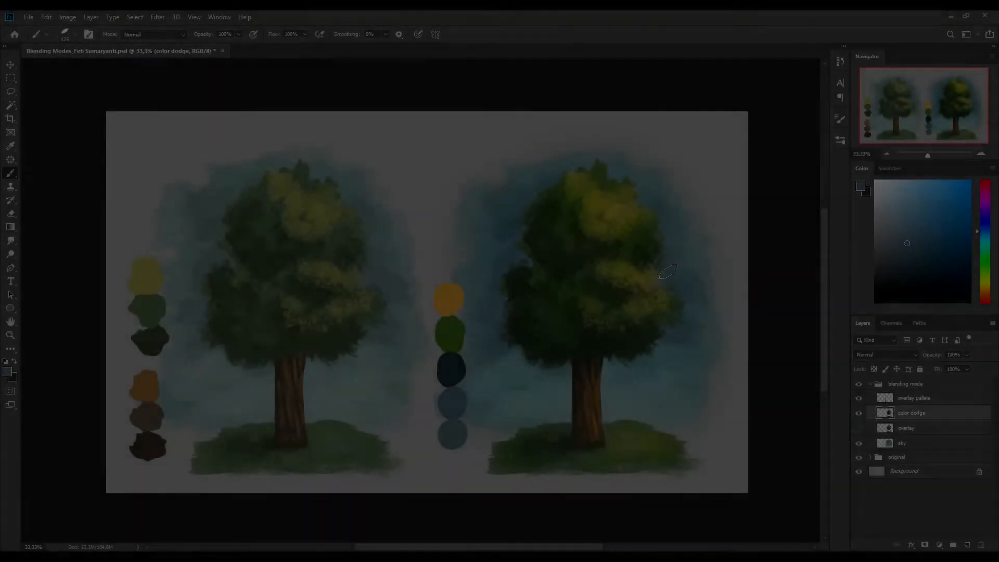
- Back in the tree comparison painting, set the brush to size 40, 30% opacity and Color Dodge mode
key(bracketleft)
key(bracketleft)
key(bracketleft)
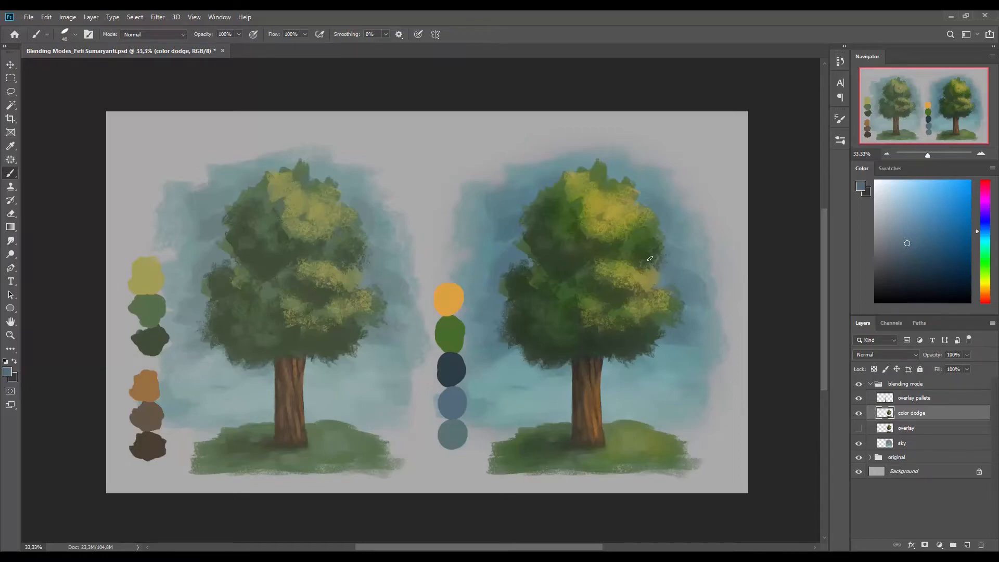
click(217, 33)
text(30)
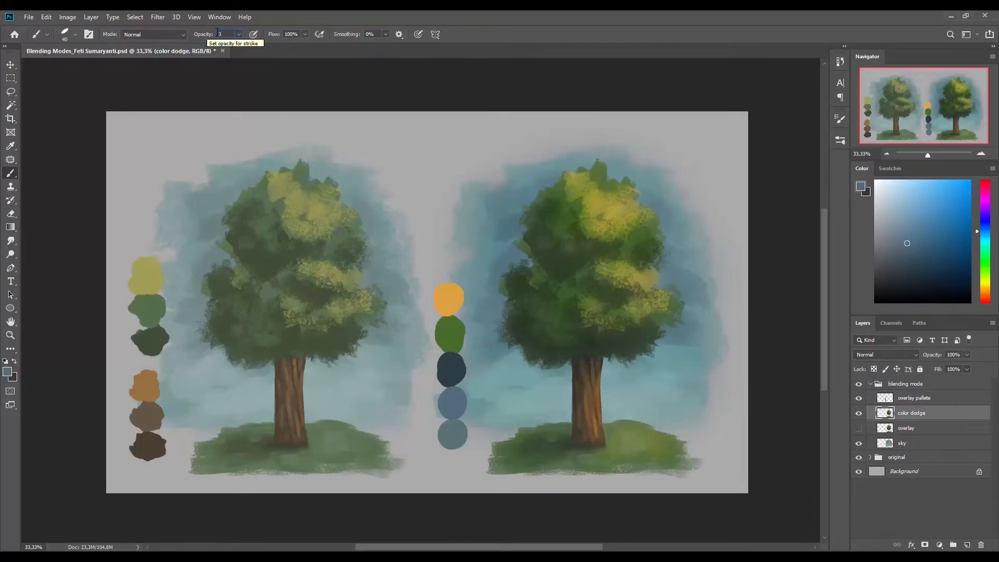
click(166, 35)
click(151, 145)
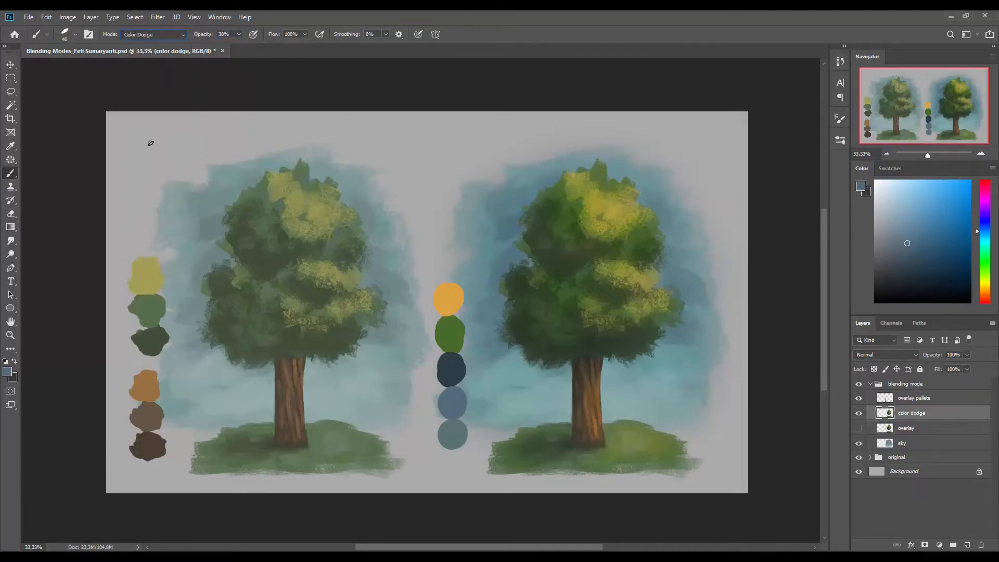
- Load the color dodge layer's pixels as a selection and clear the selection outline
ctrl+click(885, 413)
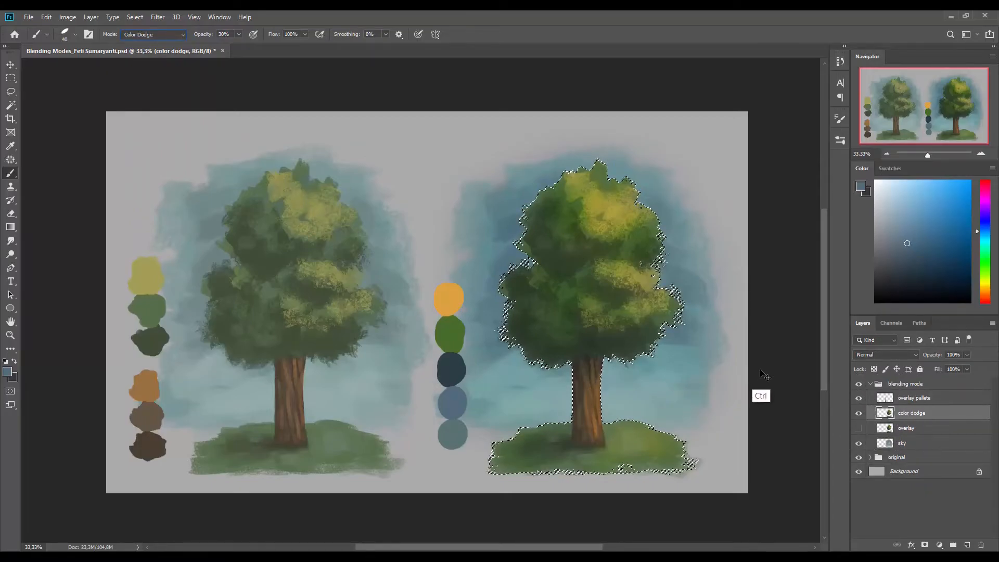
key(ctrl+d)
- Paint glowing Color Dodge light patches on the second tree's trunk with the orange palette color
alt+click(448, 299)
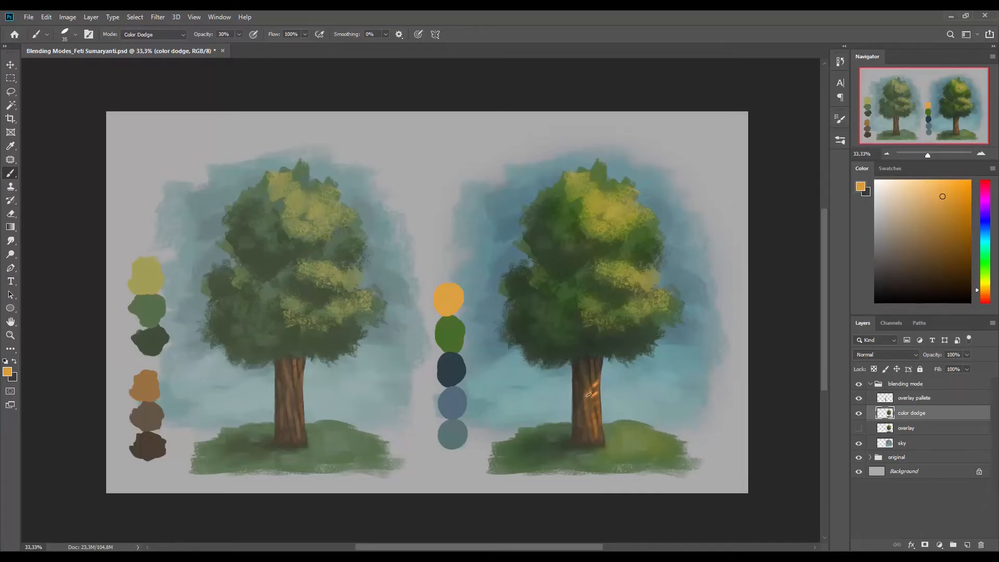
mouse_move(589, 402)
mouse_down()
mouse_move(581, 424)
mouse_move(592, 406)
mouse_up()
key(bracketright)
key(v)
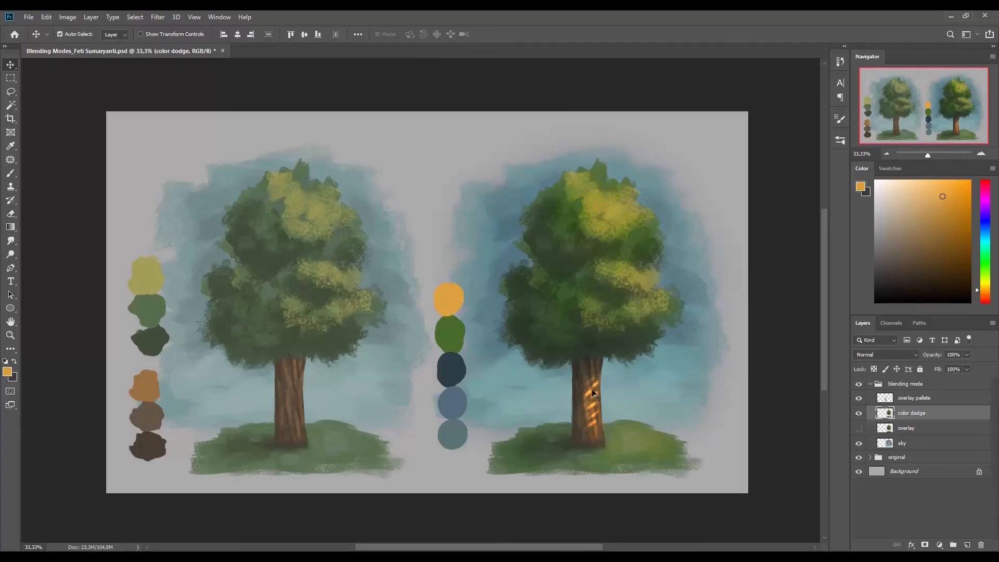
key(b)
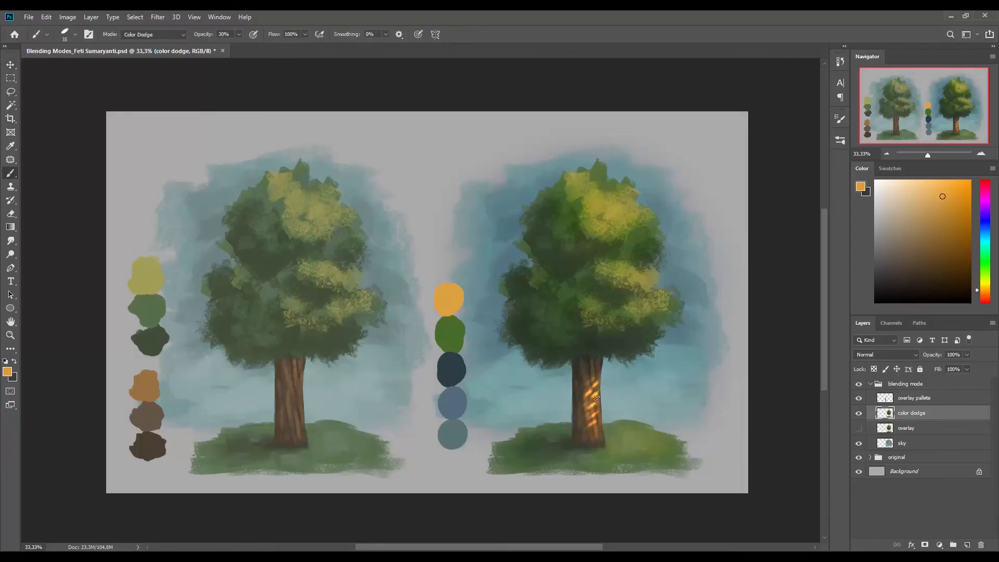